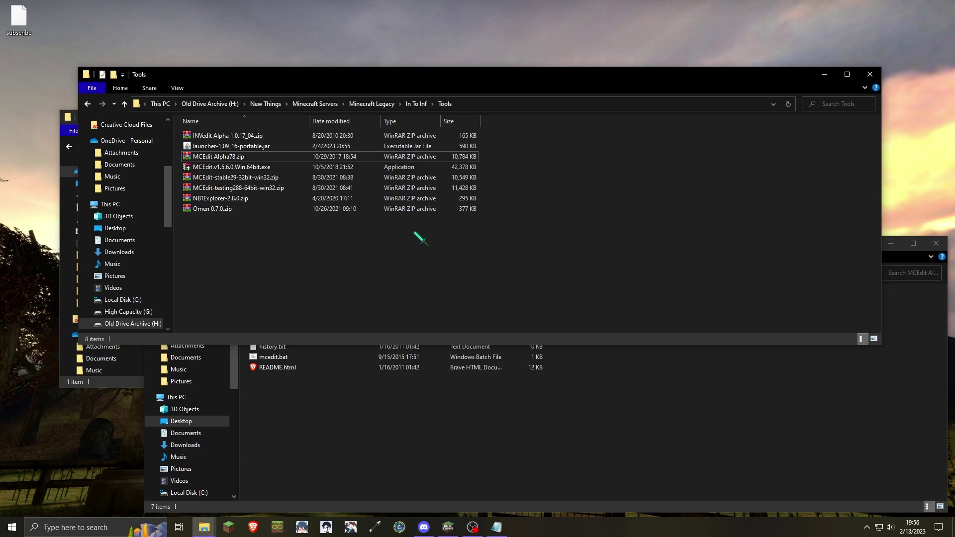
- Bring the .betacraft Guide Videos folder holding level.dat to the front
click(303, 159)
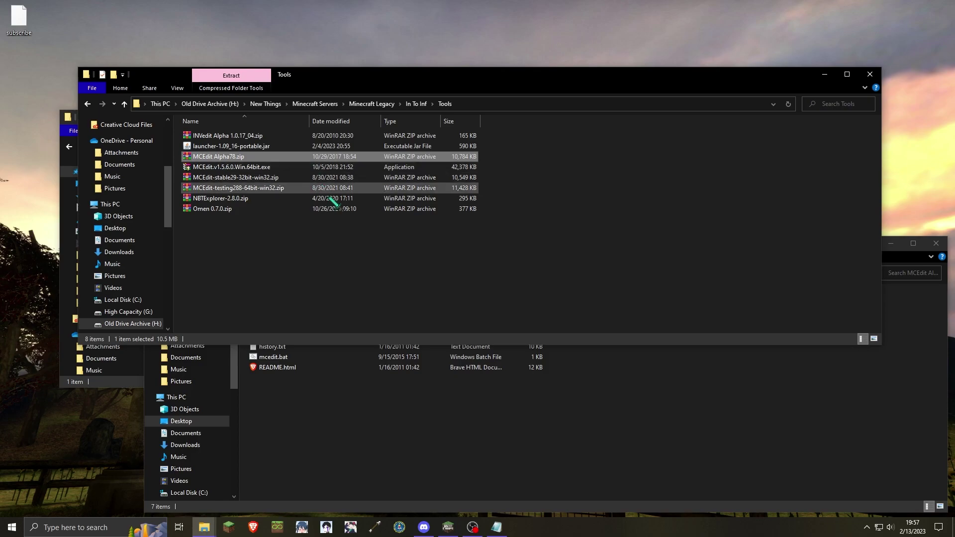
key(alt+Tab)
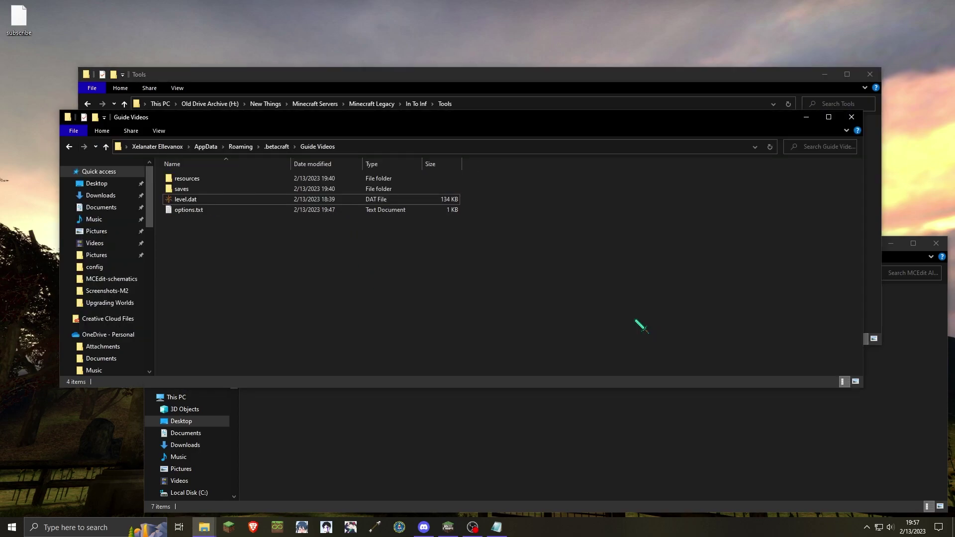
- Rename level.dat in the Guide Videos folder to 'level 256 256 64.mine'
click(301, 201)
right_click(300, 198)
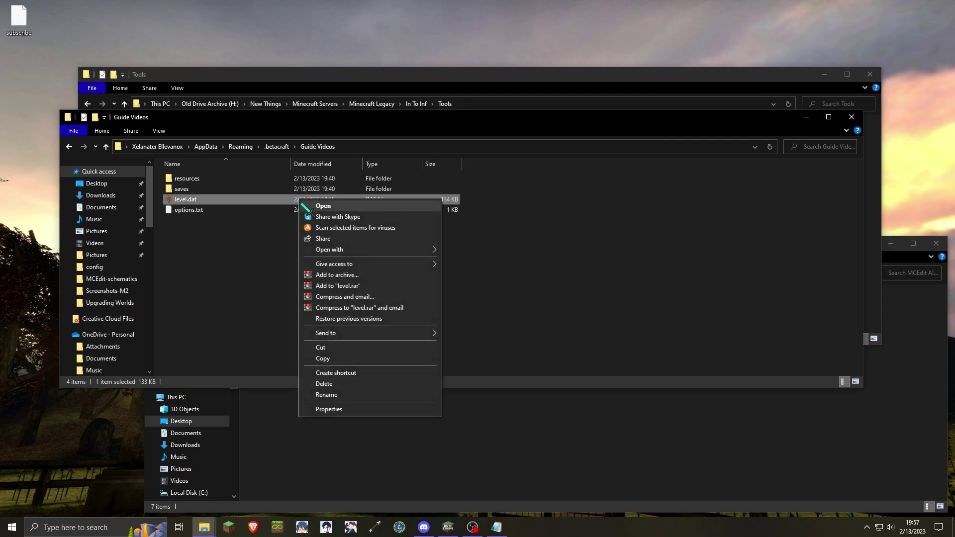
click(344, 394)
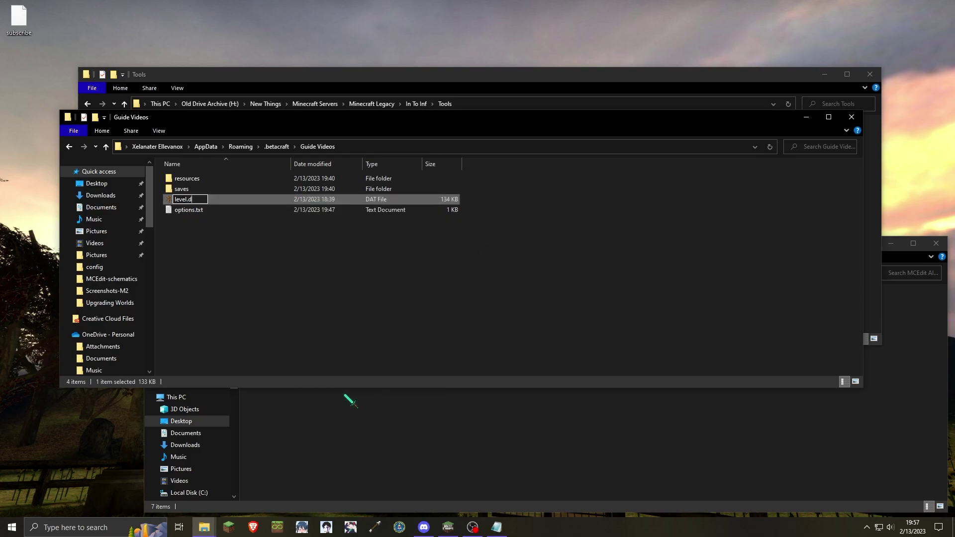
key(BackSpace)
text(mine)
text(256)
text( 256)
text( 64)
key(Return)
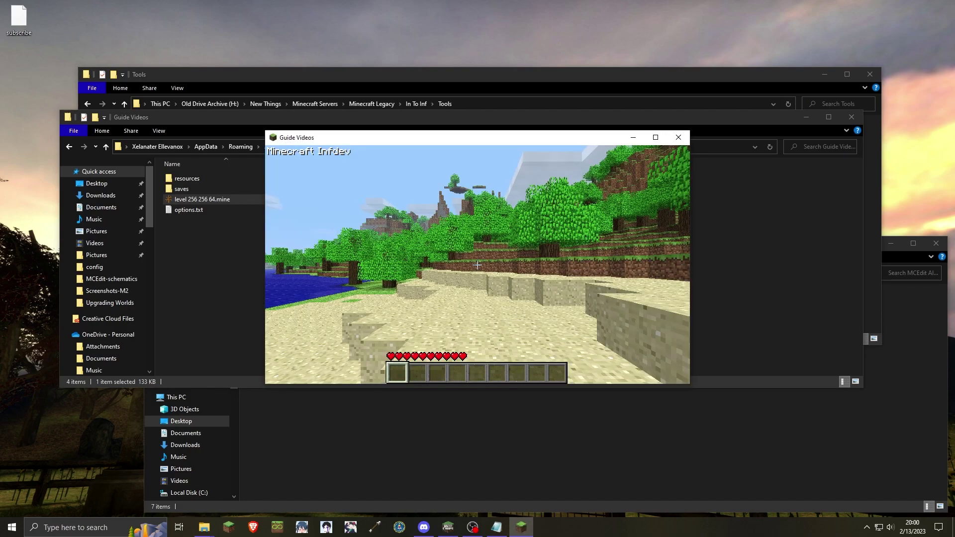
- Pause the newly generated Infdev world to bring up the Game menu
key(Escape)
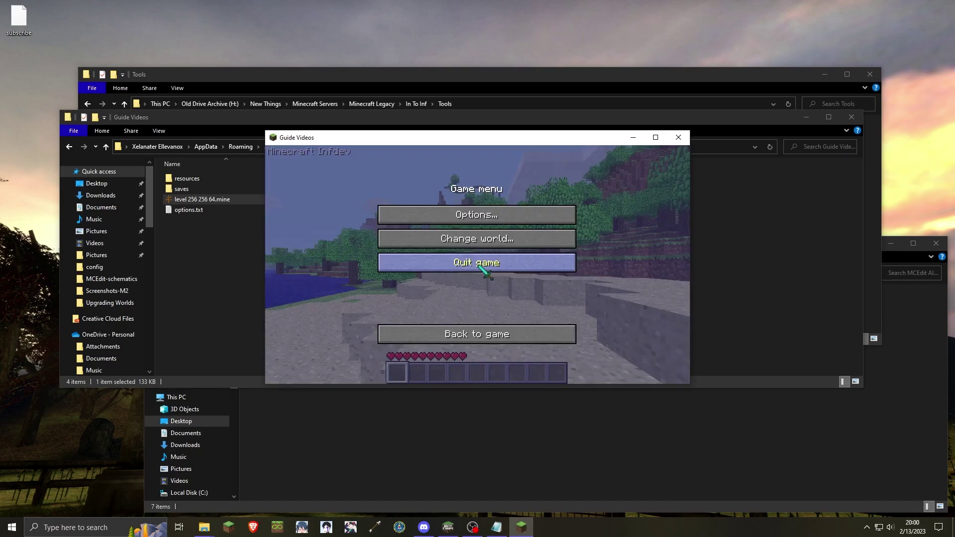
- Quit the game and delete all 30 chunk folders from saves\World1, keeping only level.dat
click(480, 264)
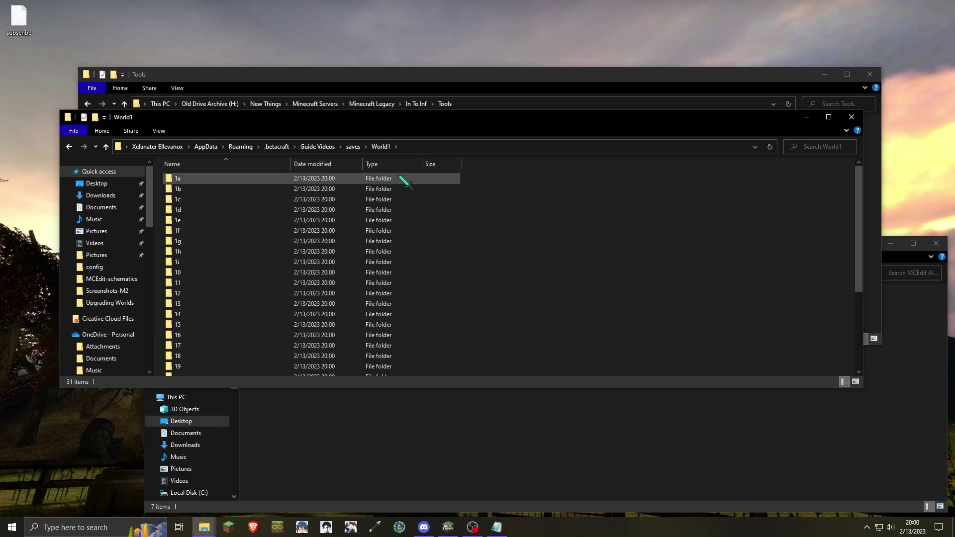
drag(475, 176, 348, 360)
scroll(397, 230, down, 4)
key(Delete)
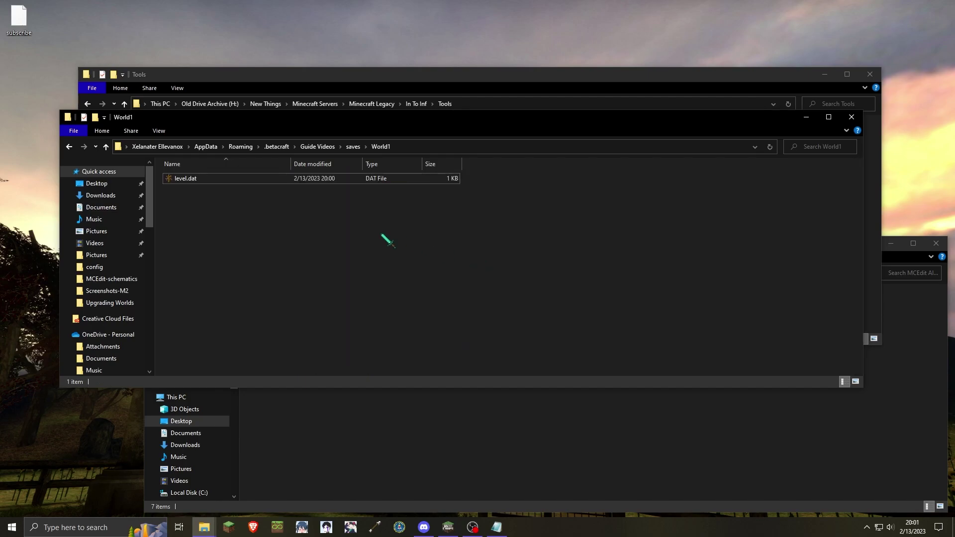
click(213, 179)
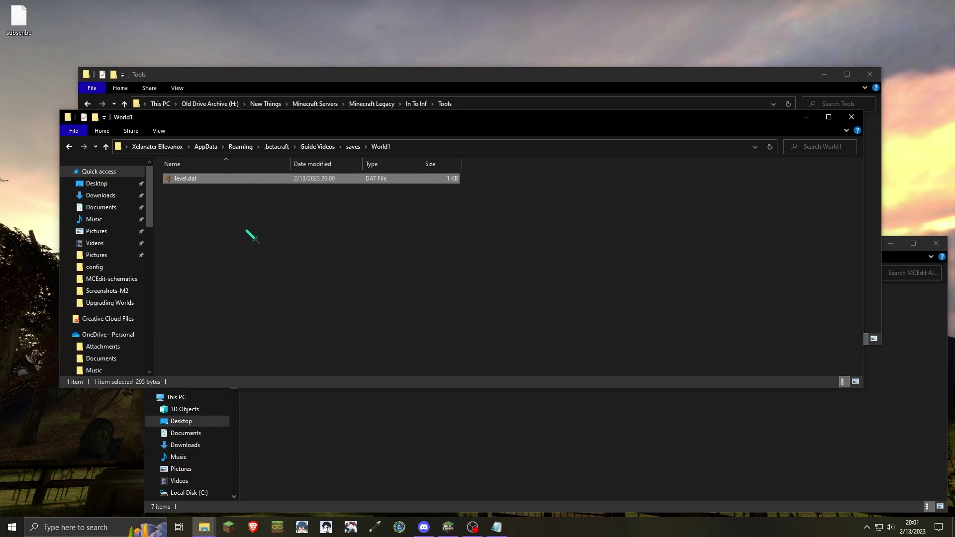
- Launch MCEdit using mcedit.bat in the MCEdit Alpha78 folder
click(561, 393)
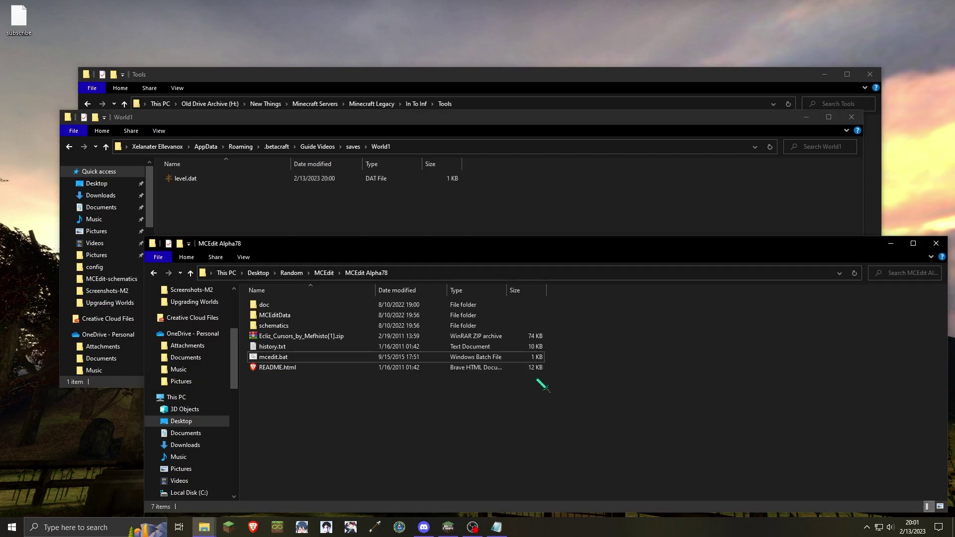
click(392, 357)
double_click(393, 358)
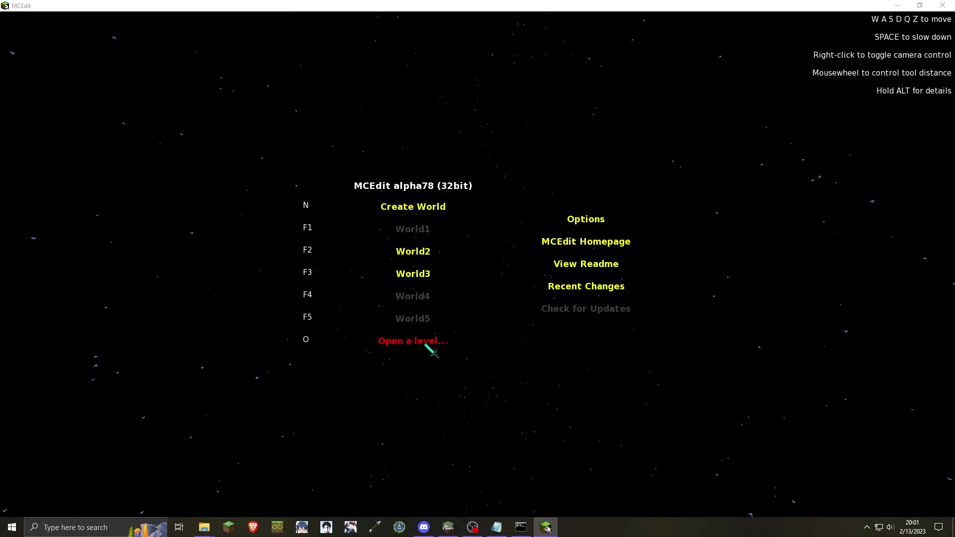
- Open the World1 level from .betacraft\Guide Videos\saves
click(426, 342)
click(185, 37)
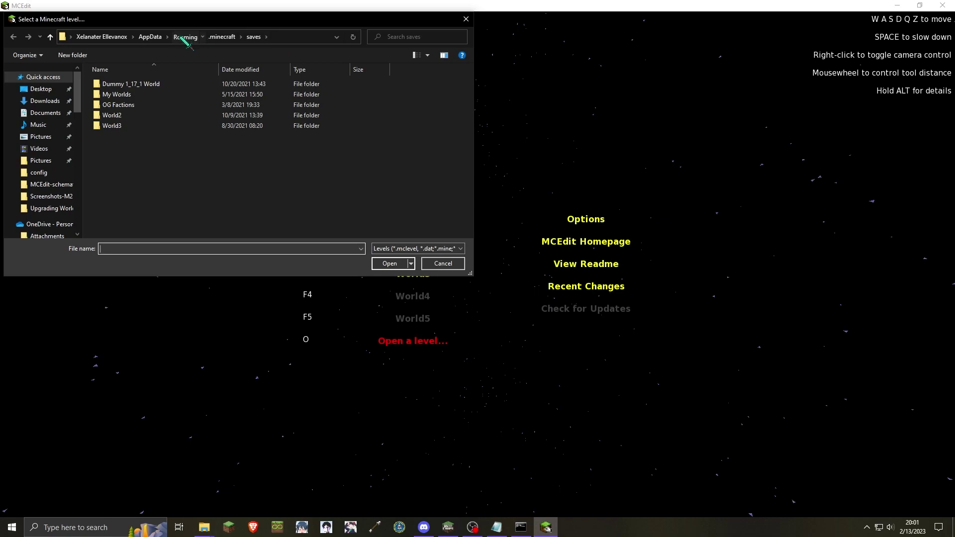
double_click(176, 85)
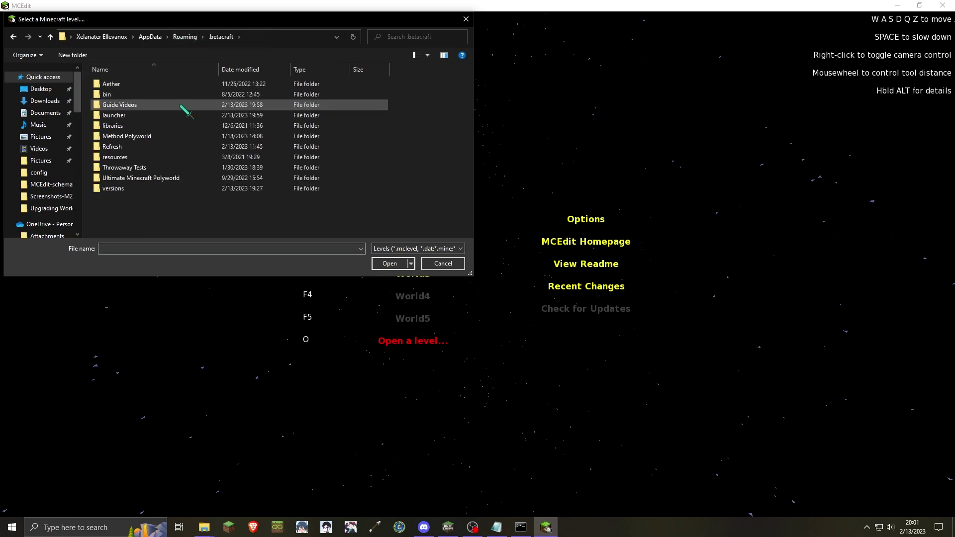
double_click(177, 105)
double_click(175, 94)
click(174, 84)
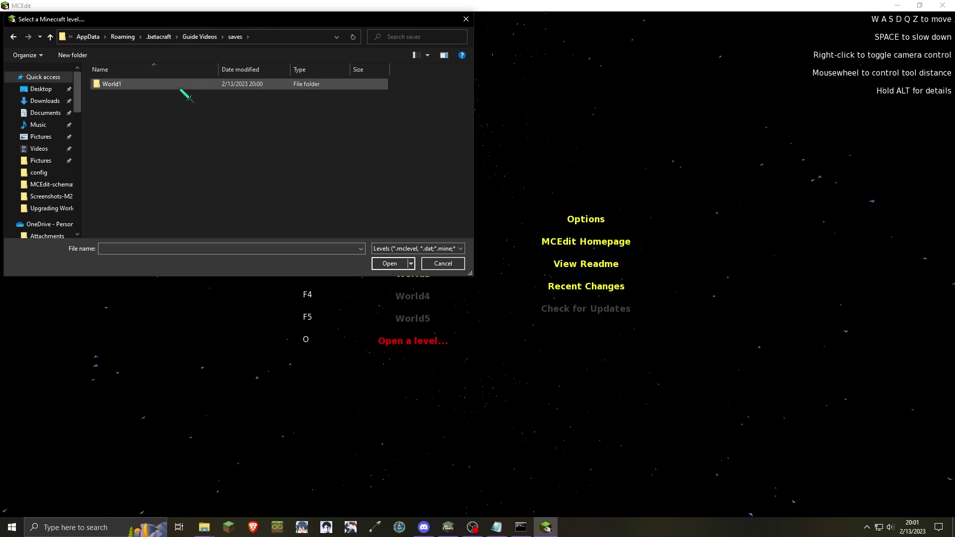
click(382, 263)
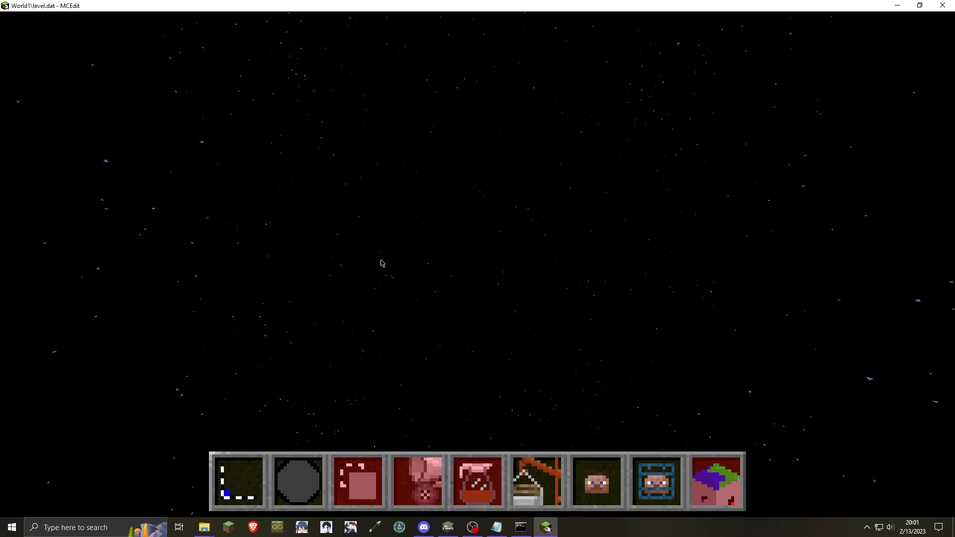
- Fly the camera back and right through empty World1 to reach the player marker and spawner cage
right_click(513, 326)
key(s)
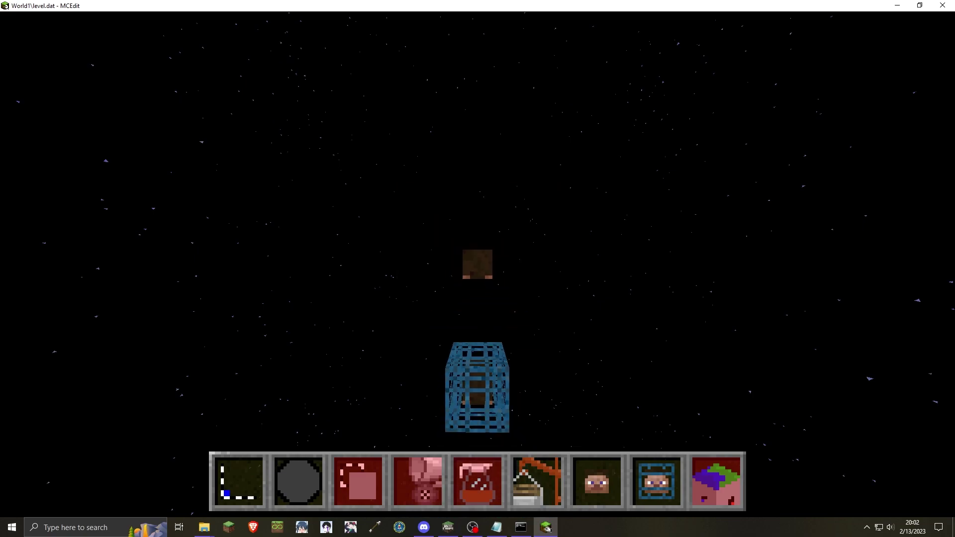
key(d)
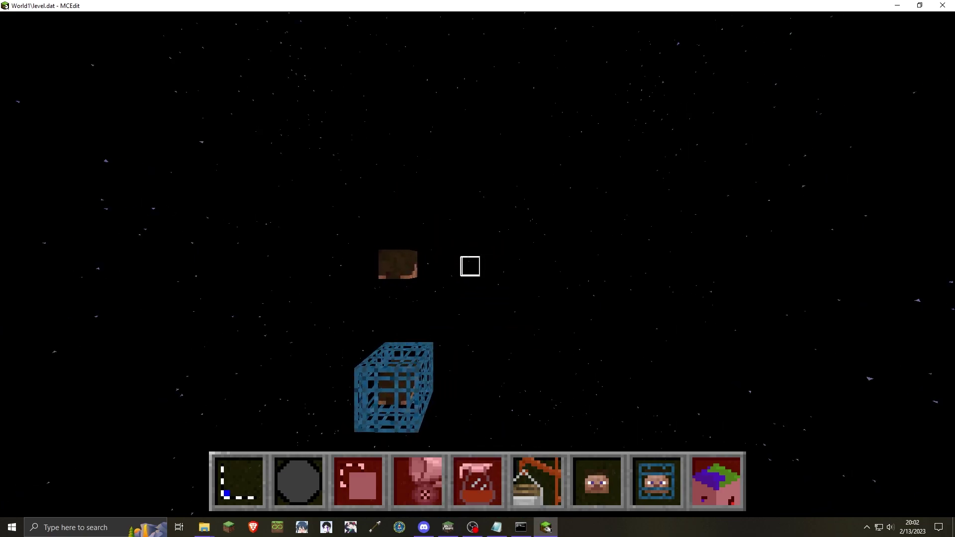
right_click(511, 323)
- Load 'level 256 256 64.mine' from the Guide Videos folder into the Import tool
click(539, 478)
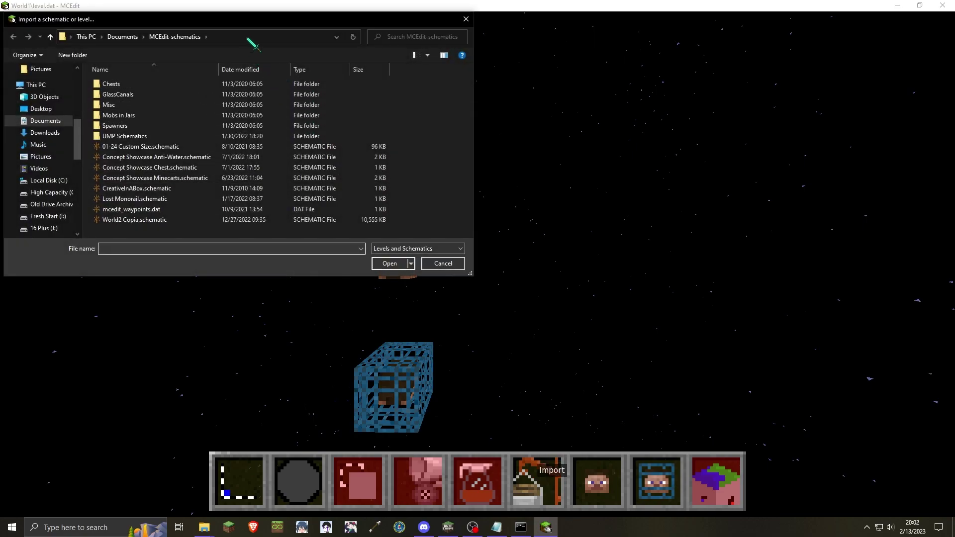
click(248, 40)
key(ctrl+v)
key(Return)
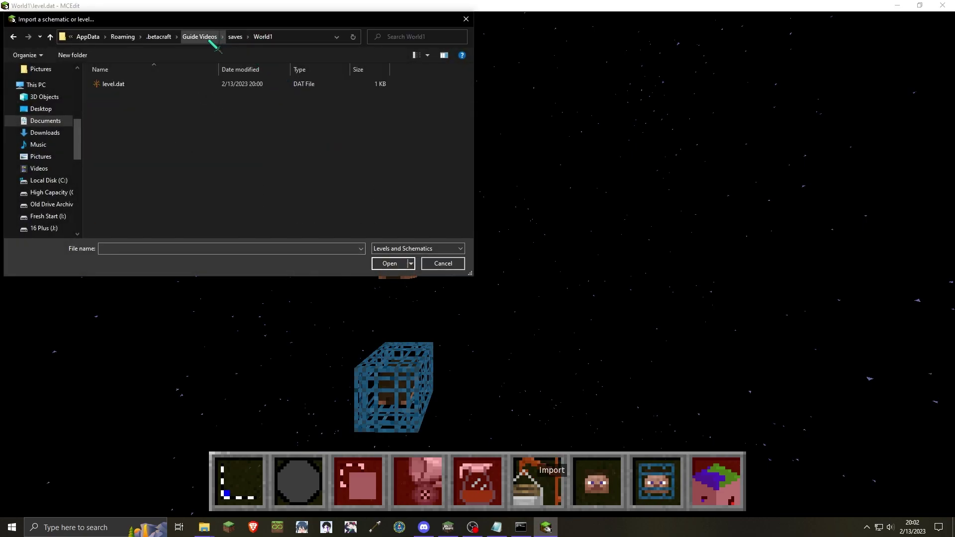
click(209, 40)
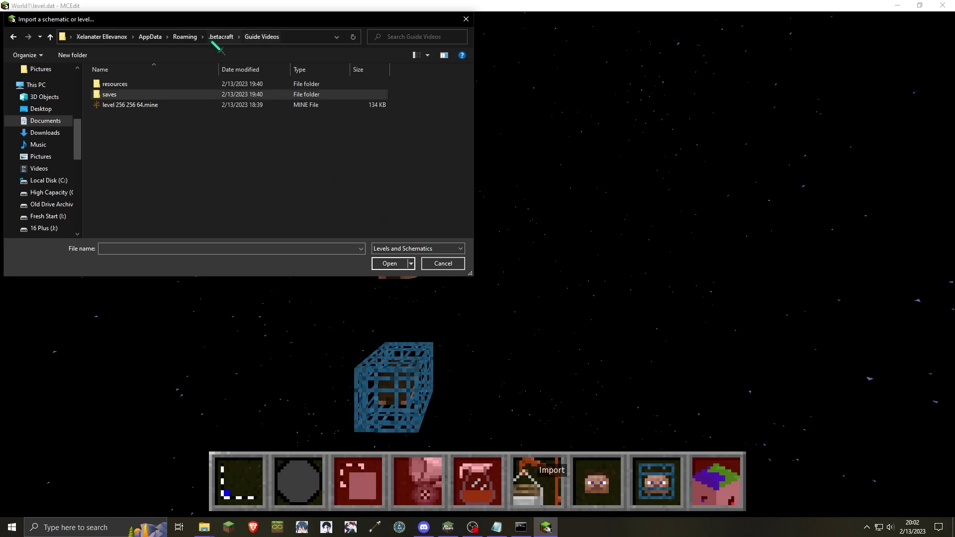
click(208, 107)
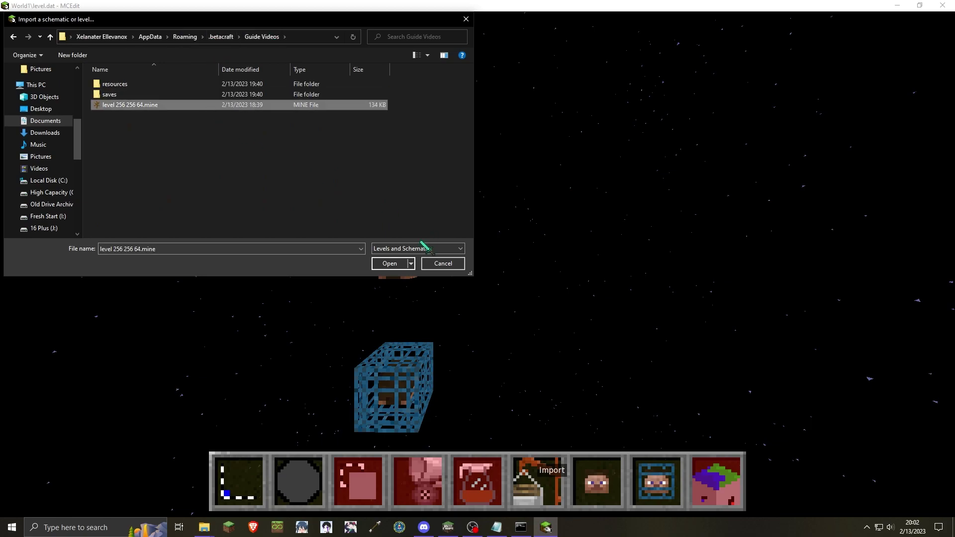
click(390, 264)
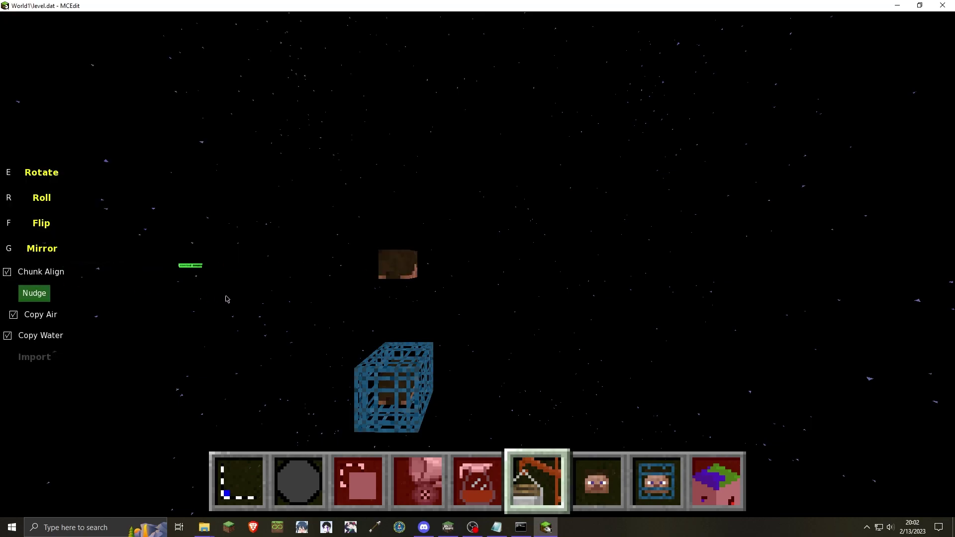
- Fly backward and drop the green Classic-world import preview into World1
right_click(479, 329)
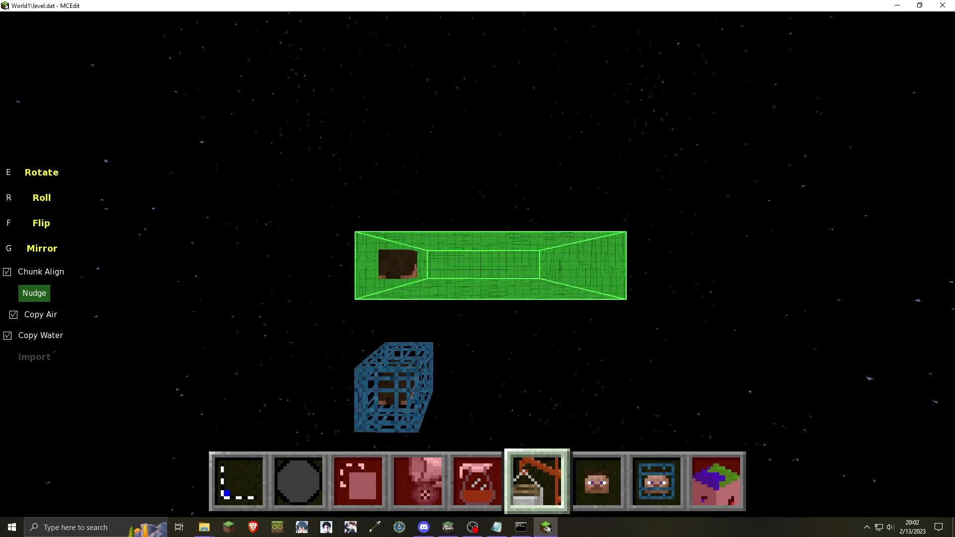
key(s)
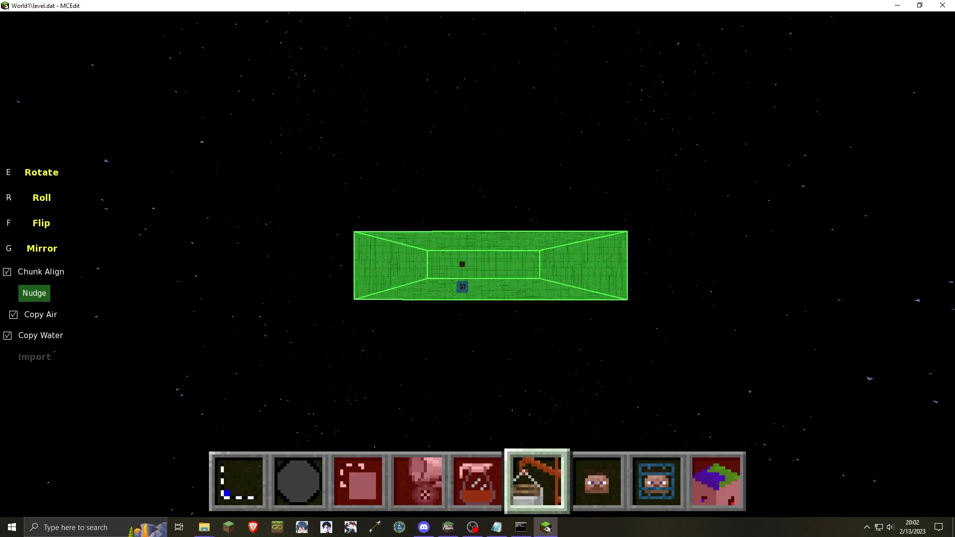
key(s)
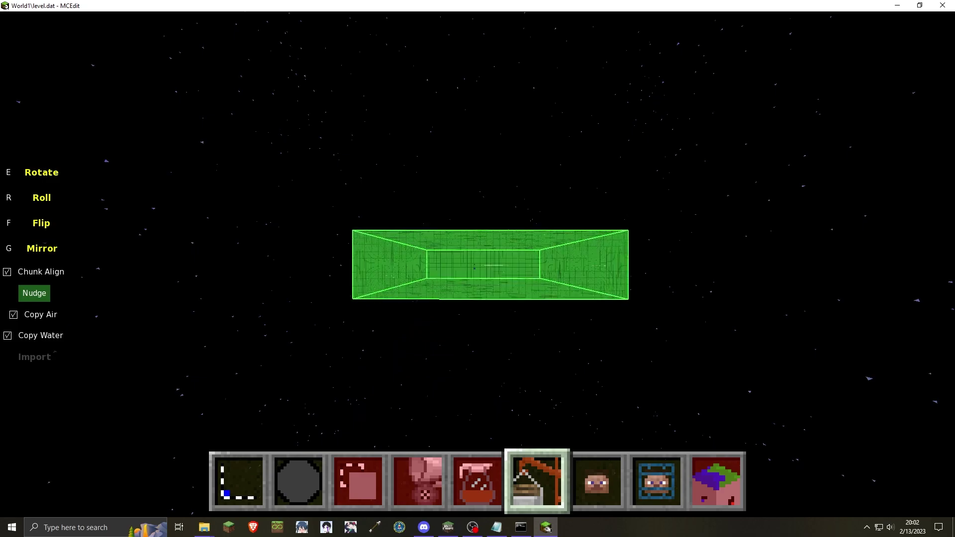
click(478, 264)
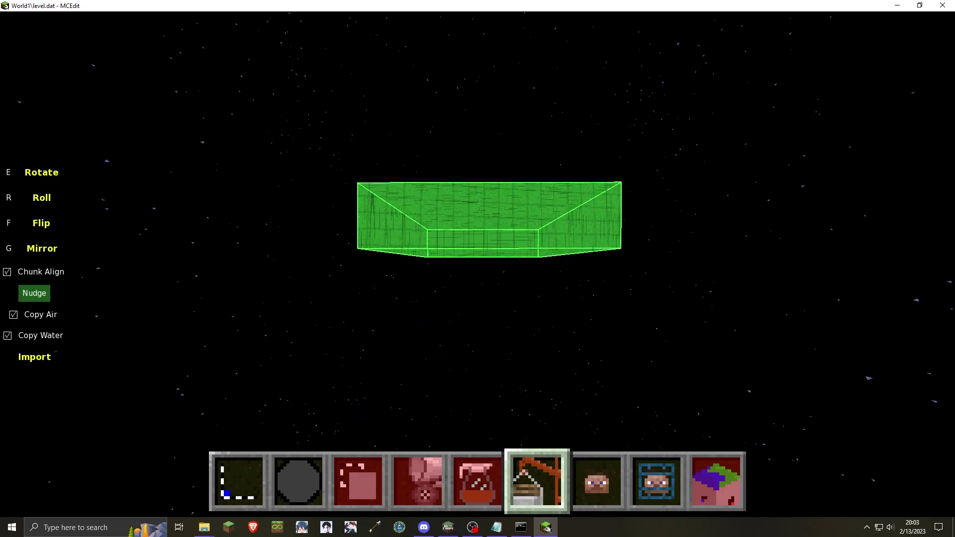
- Fly close to the preview and nudge it down into position over the existing terrain
key(w)
key(q)
key(q)
key(w)
key(d)
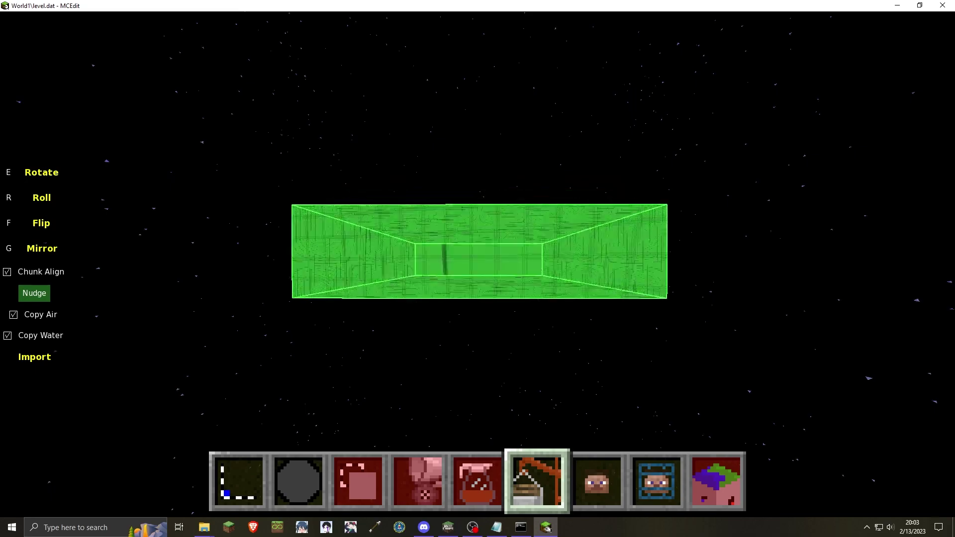
key(w)
key(q)
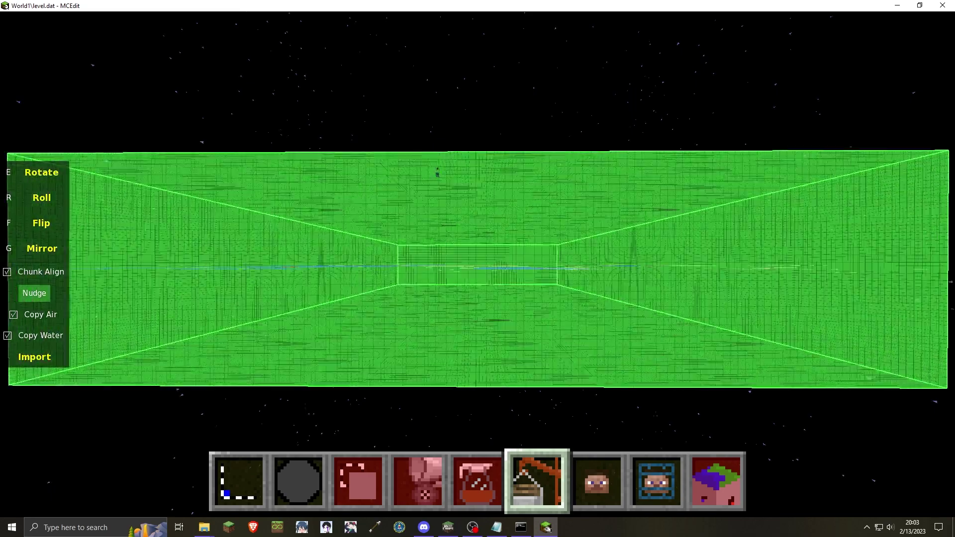
key(q)
key(w)
key(w)
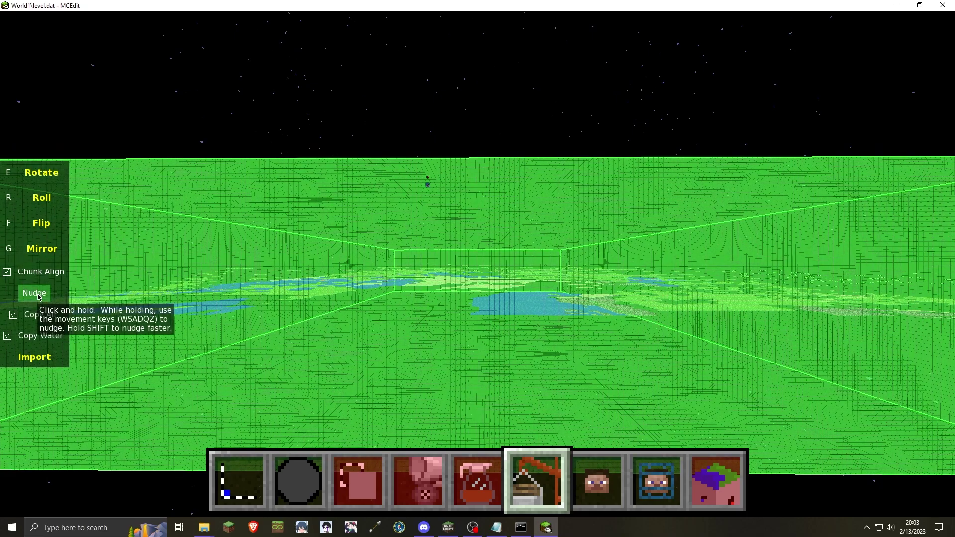
key(w)
key(w)
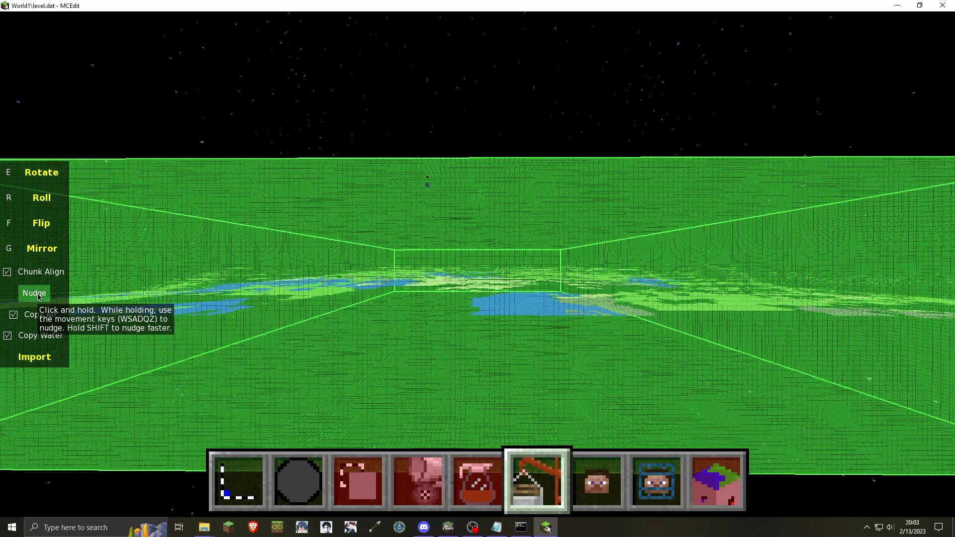
key(w)
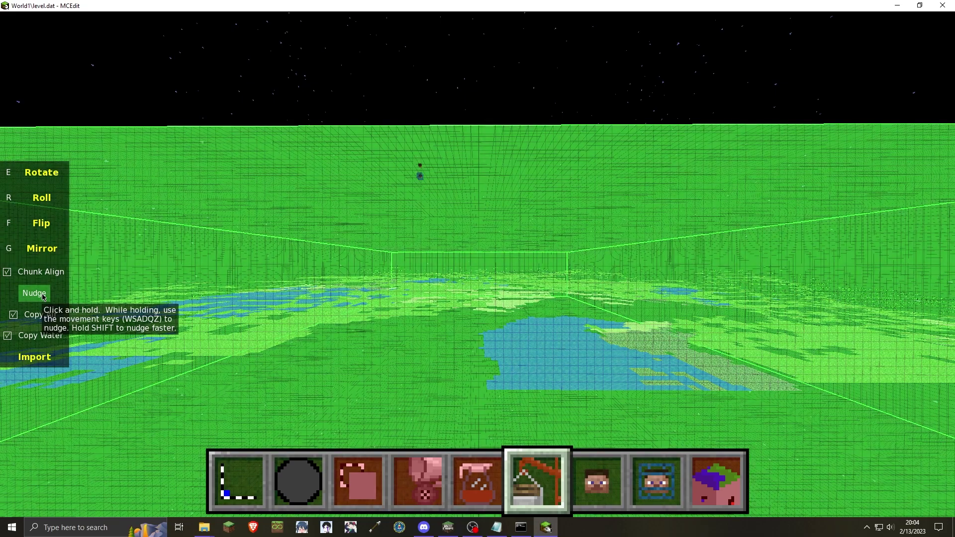
click(43, 297)
key(q)
key(q)
key(q)
key(z)
key(z)
key(z)
key(z)
key(z)
key(z)
key(z)
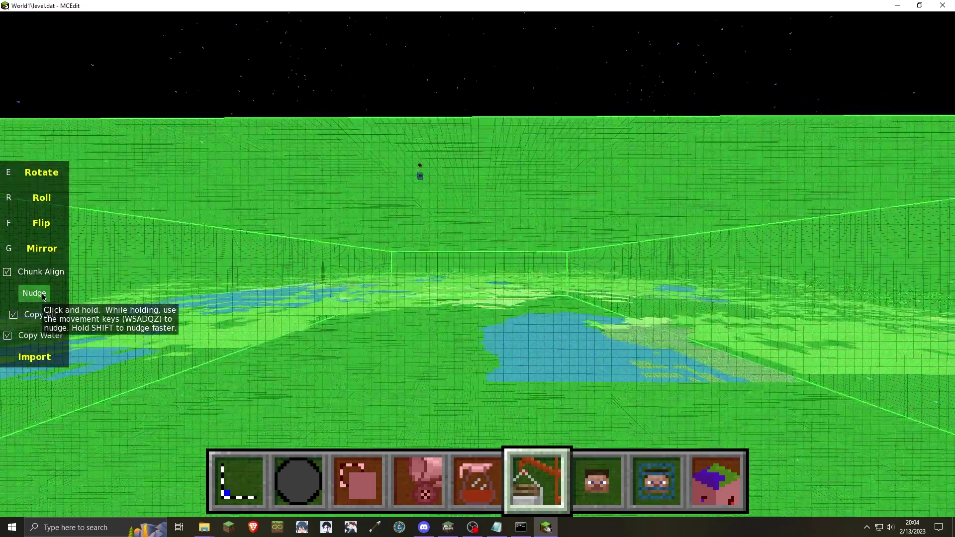
key(s)
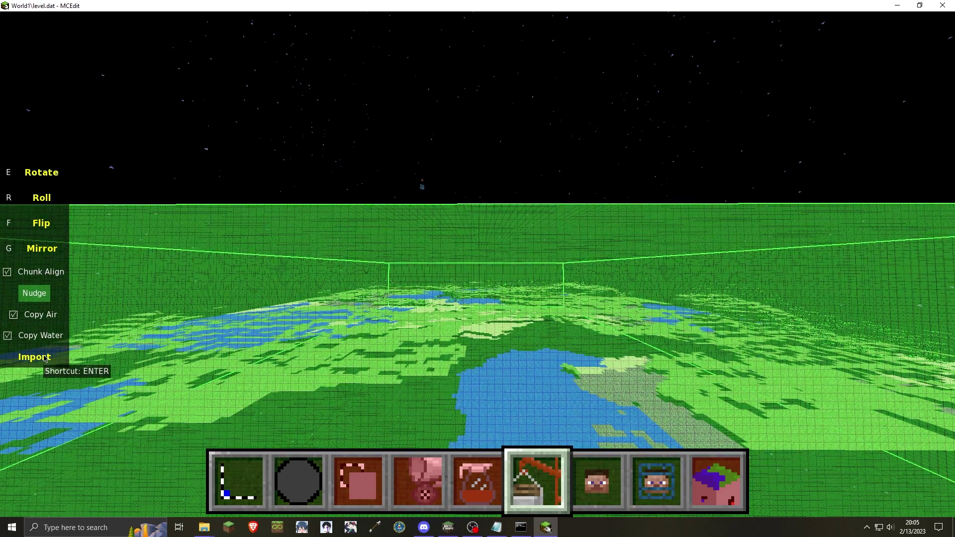
- Place the 256×256×49 import, delete its blocks, then select a floor area and deselect it
click(45, 359)
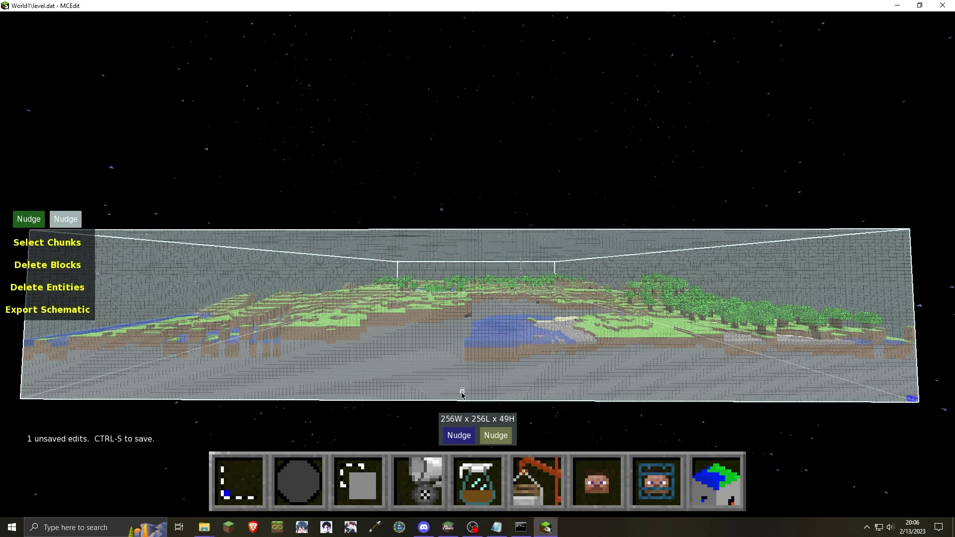
click(46, 265)
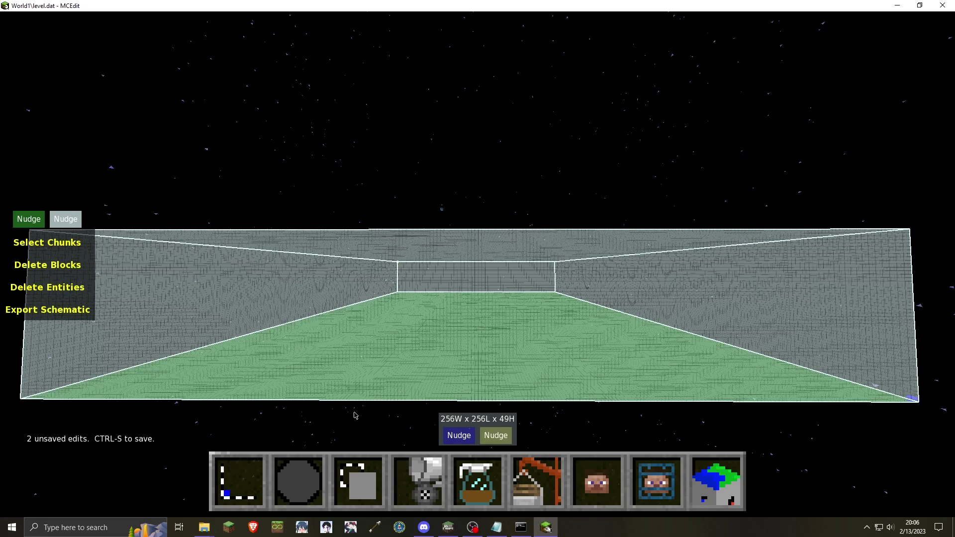
key(1)
drag(356, 416, 740, 382)
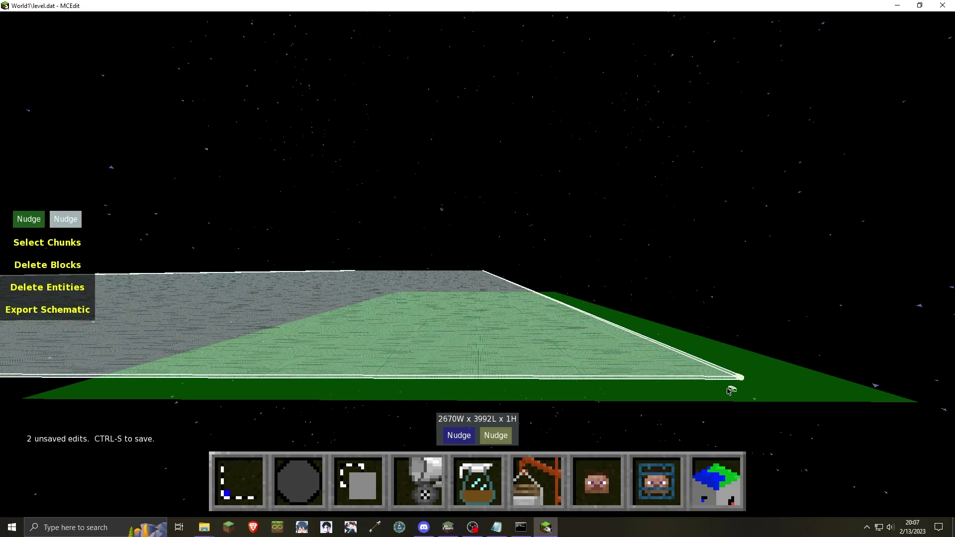
key(Escape)
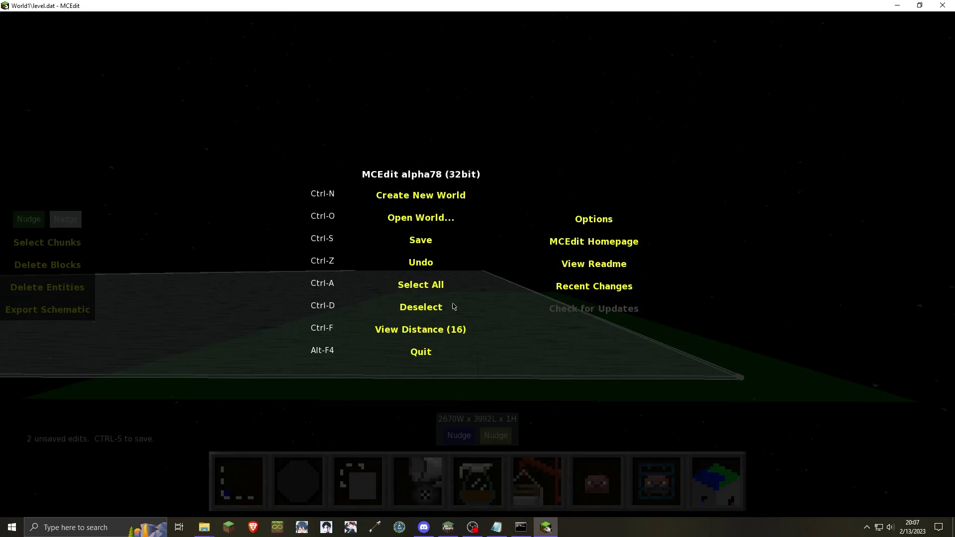
click(419, 308)
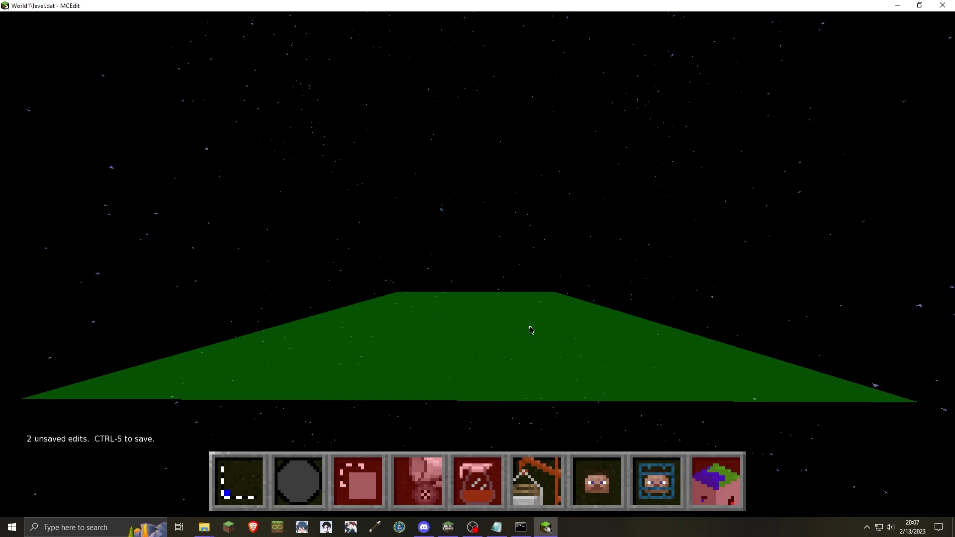
- Re-import the Classic world from the saves folder, placing 4.0 million blocks over the flat plane
click(547, 478)
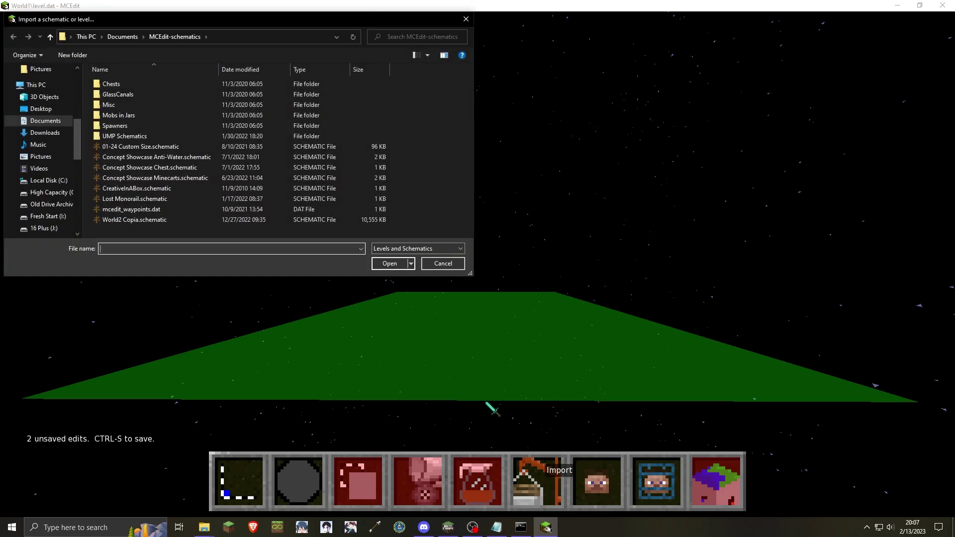
click(314, 37)
key(ctrl+v)
key(Return)
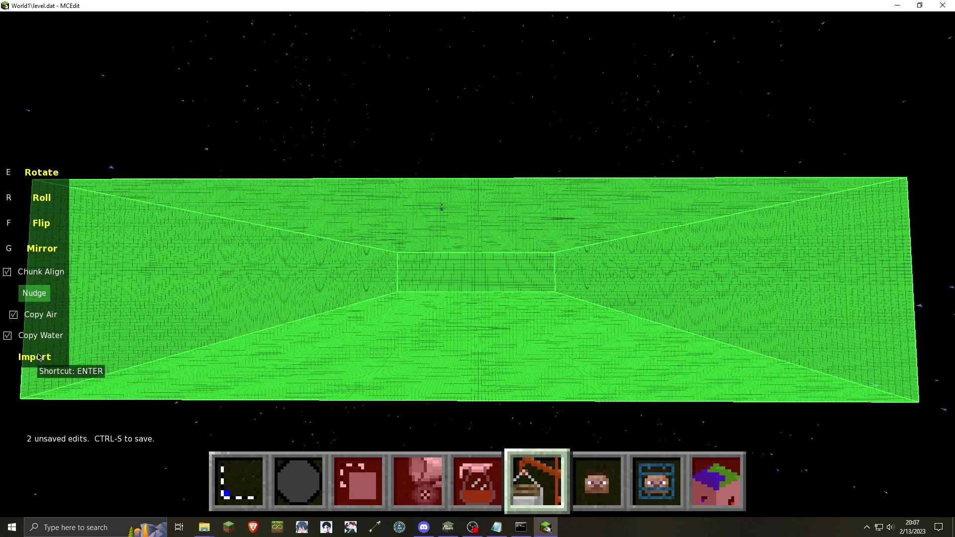
click(38, 359)
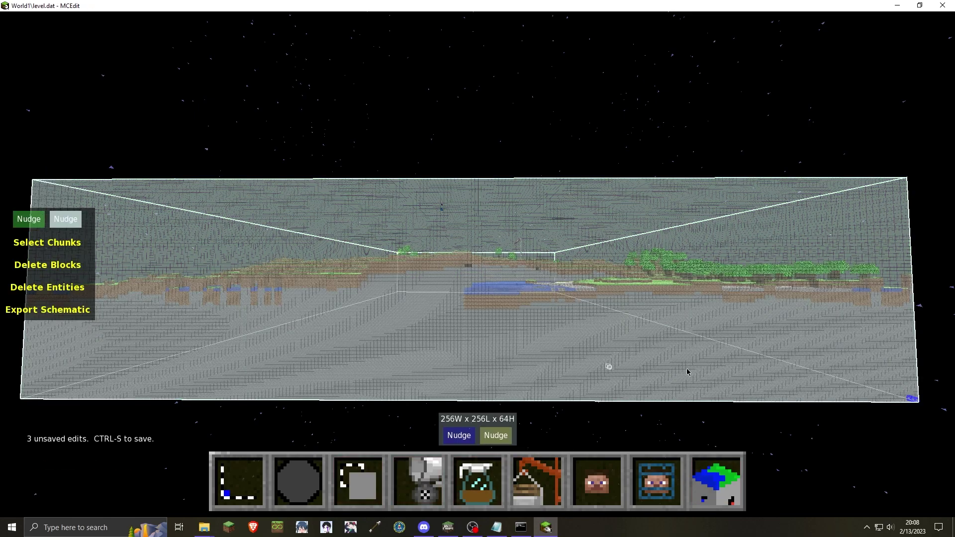
- Save World1 with the imported Classic terrain from MCEdit's main menu
key(Escape)
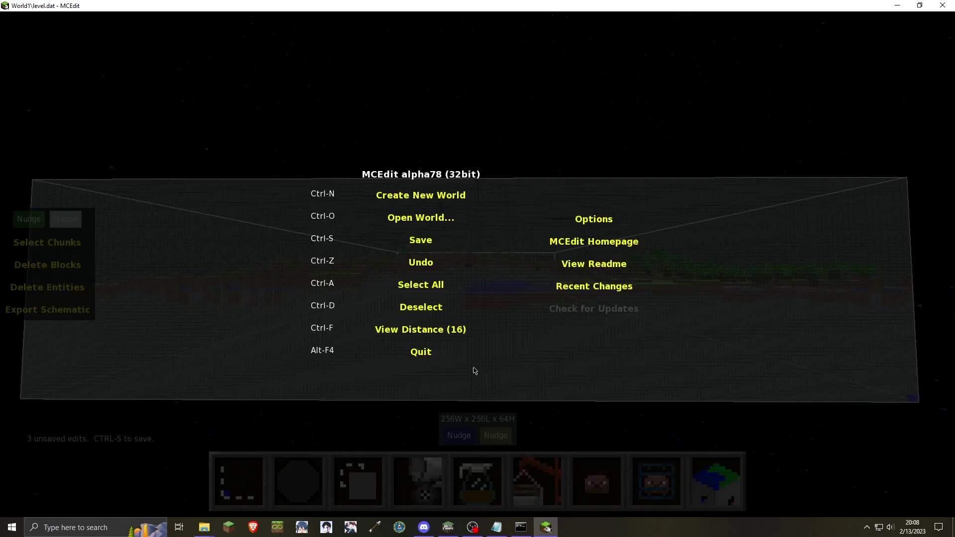
click(421, 241)
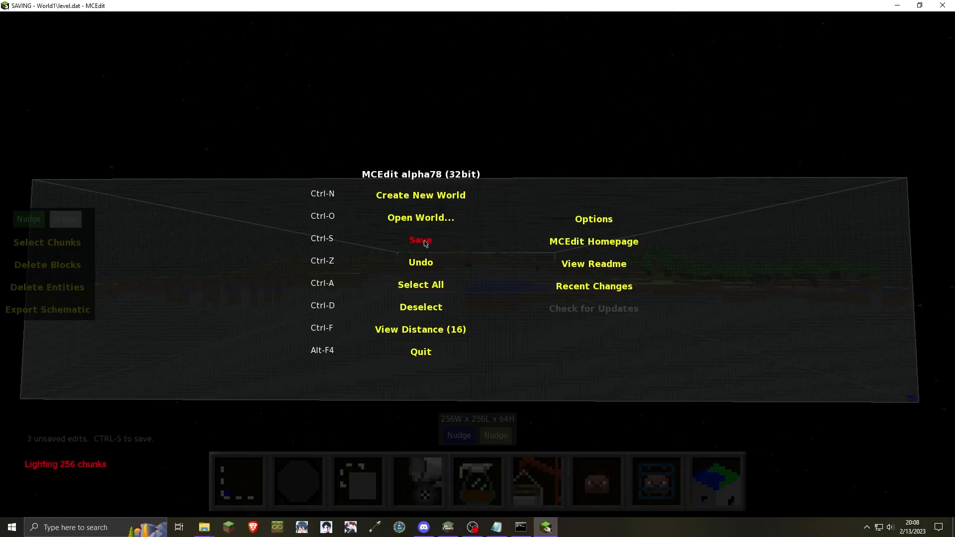
- Fly low over the imported terrain toward the trees and sandy beach
key(w)
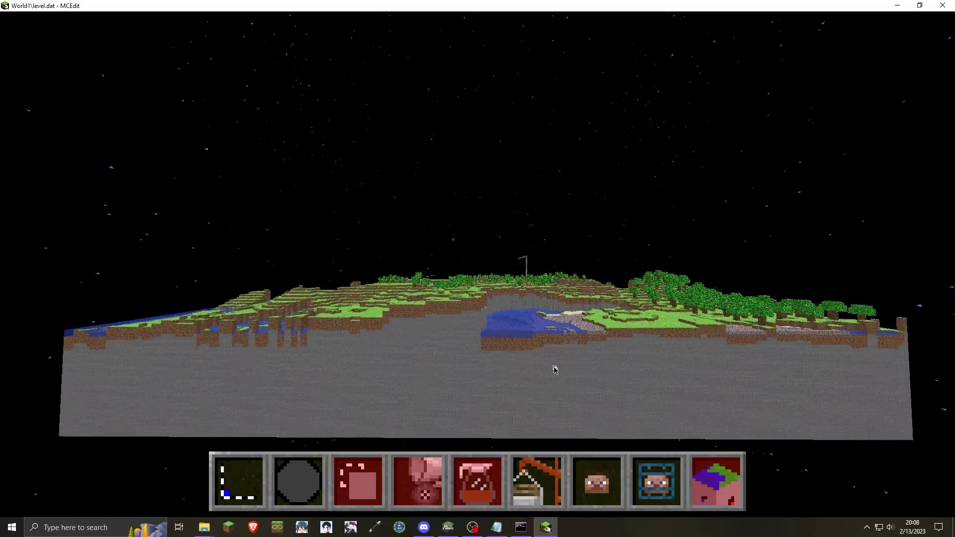
key(w)
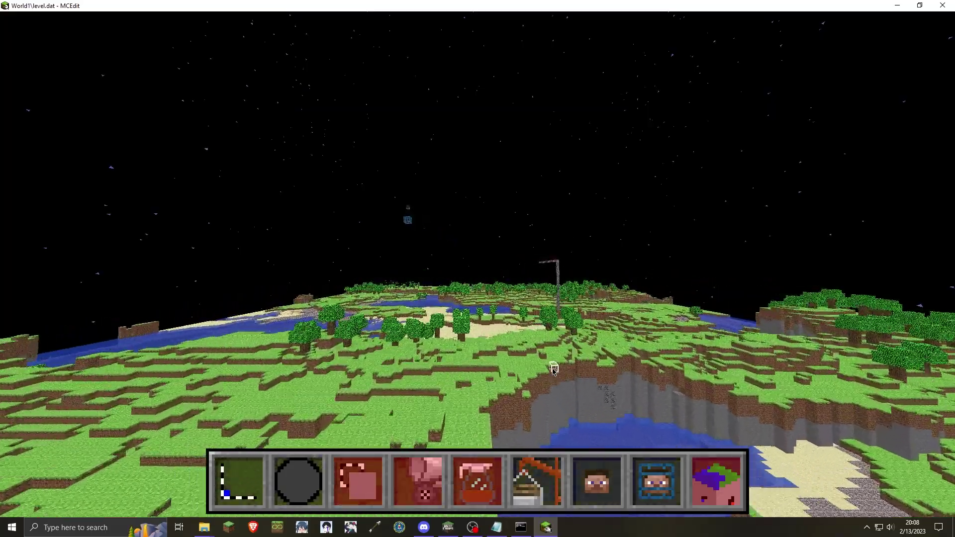
key(w)
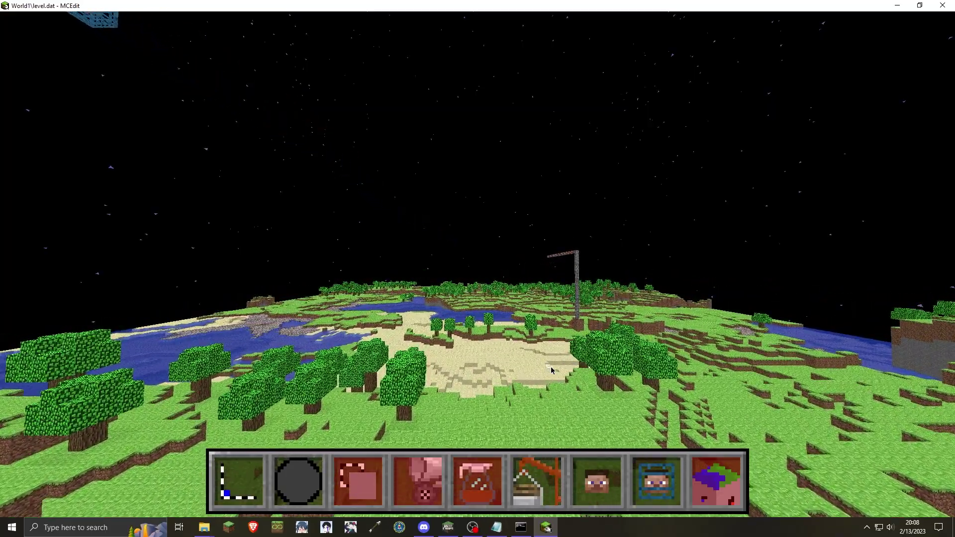
key(a)
key(s)
key(s)
key(z)
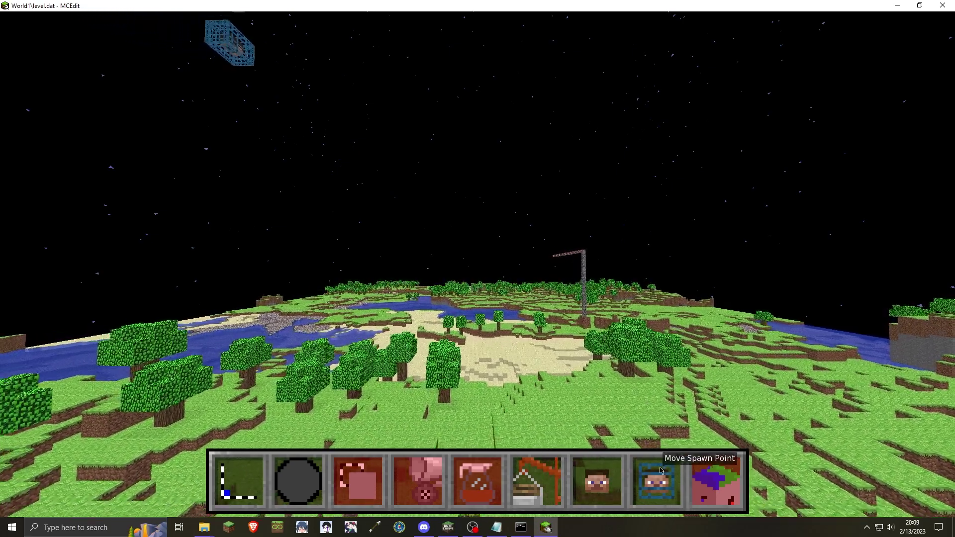
key(w)
- Place the player marker on the grass beside the sandy beach
click(599, 480)
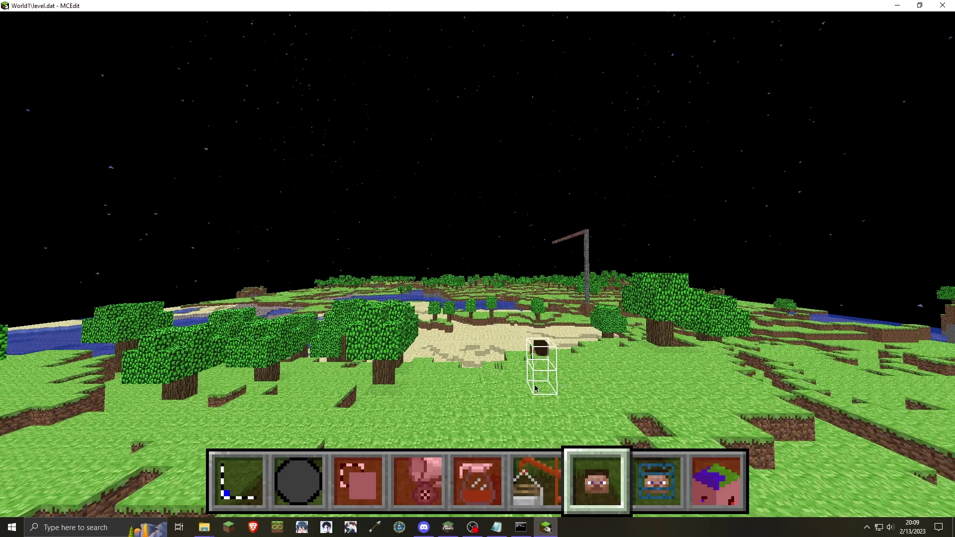
click(536, 389)
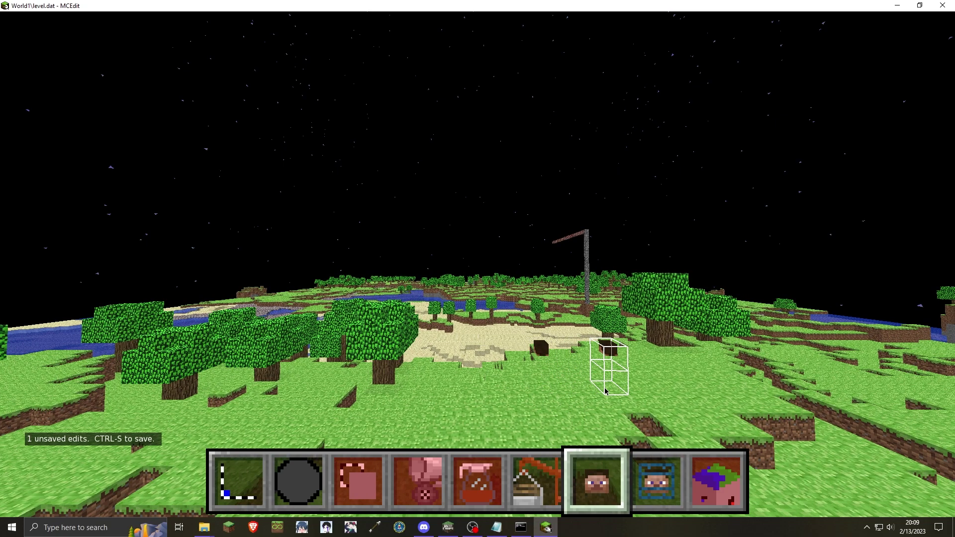
key(Escape)
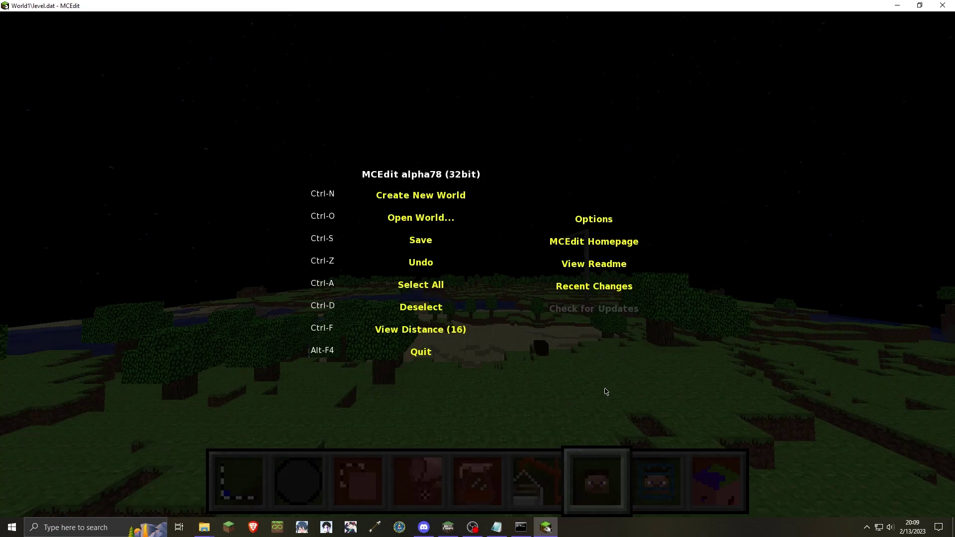
key(Escape)
key(Escape)
- Quit MCEdit, load World 1 in Infdev single player, and walk toward the beach
click(421, 352)
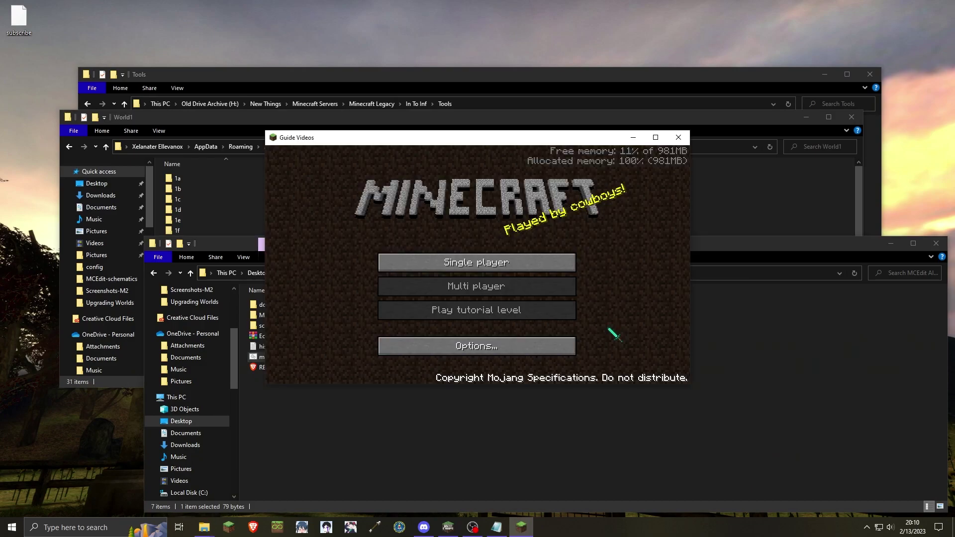
click(506, 262)
click(503, 199)
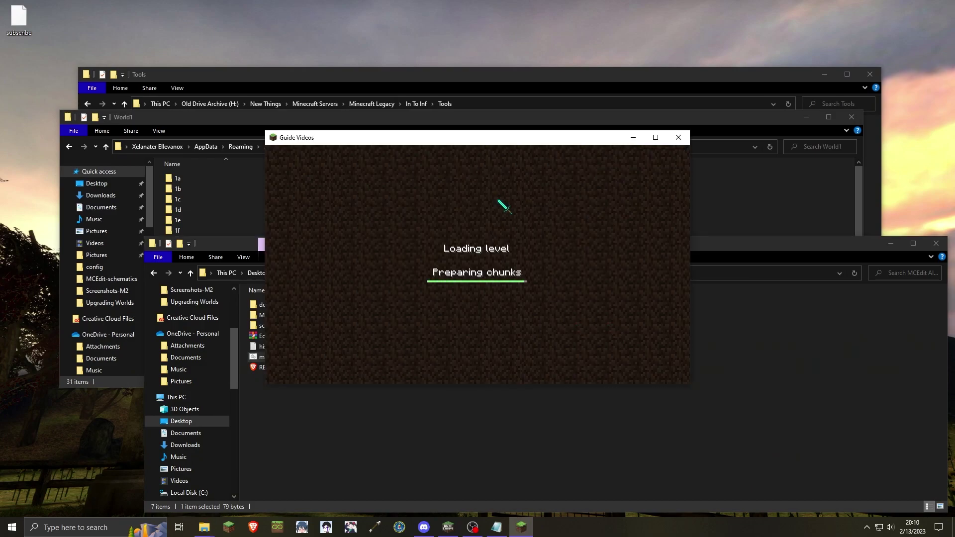
mouse_move(477, 265)
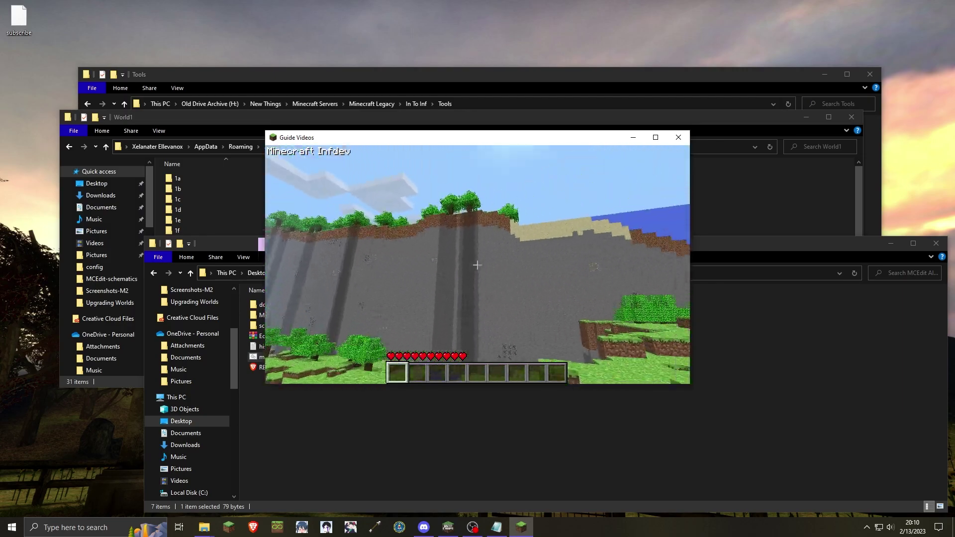
key(w)
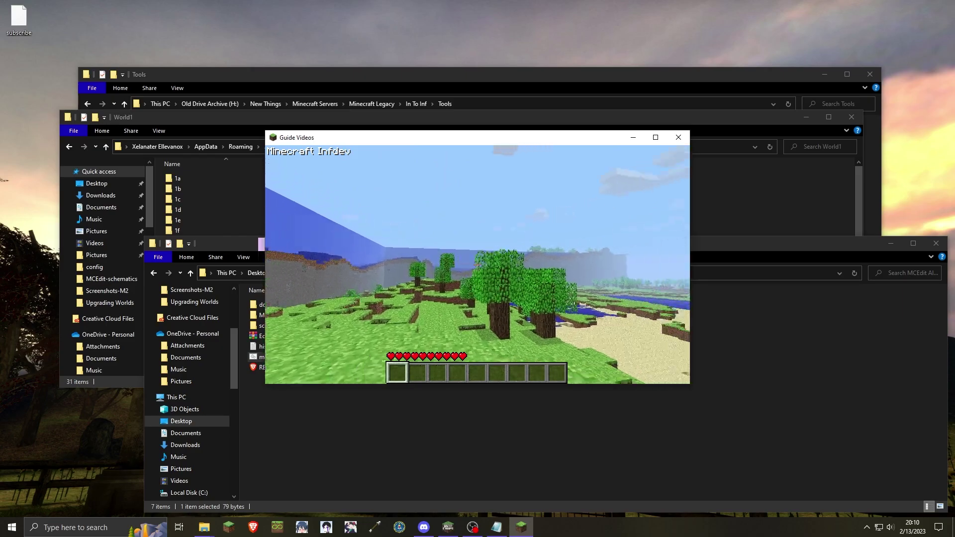